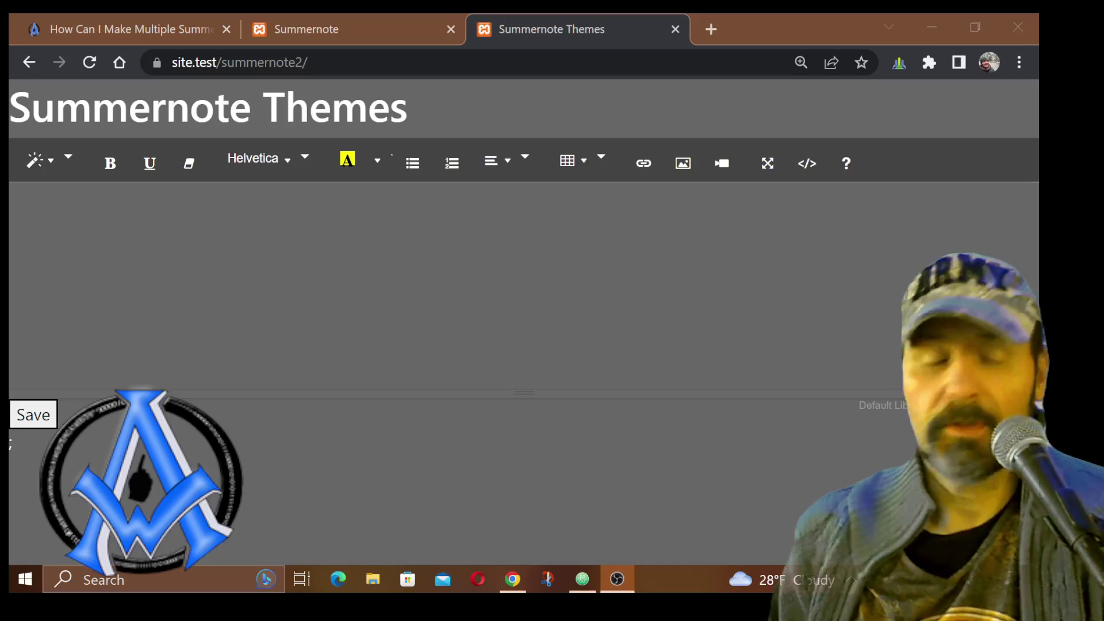
Show the original two-editor Summernote page, then bring up and enlarge Atom with index.php
{"action": "left_click", "coordinate": [304, 29]}
{"action": "scroll", "coordinate": [517, 302], "scroll_direction": "down", "scroll_amount": 2}
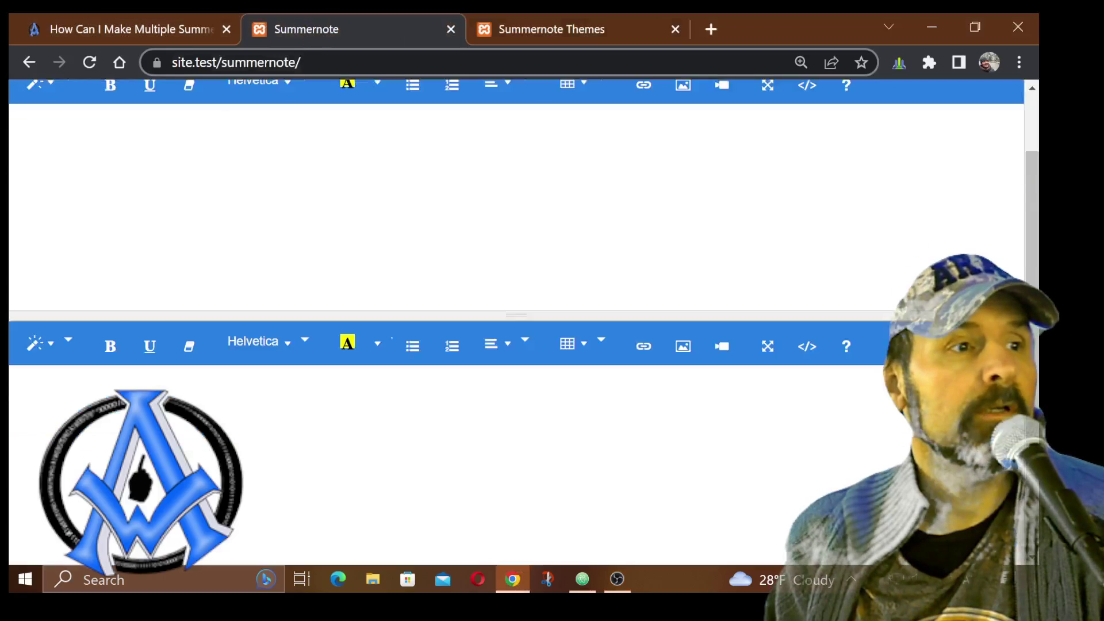
{"action": "scroll", "coordinate": [517, 303], "scroll_direction": "down", "scroll_amount": 2}
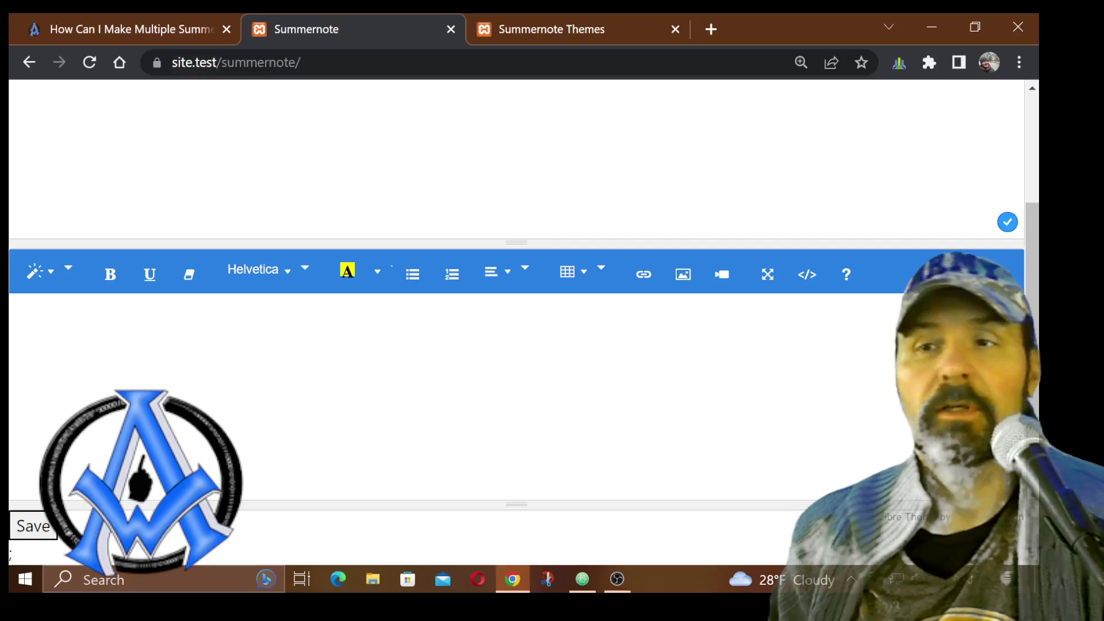
{"action": "scroll", "coordinate": [518, 302], "scroll_direction": "up", "scroll_amount": 4}
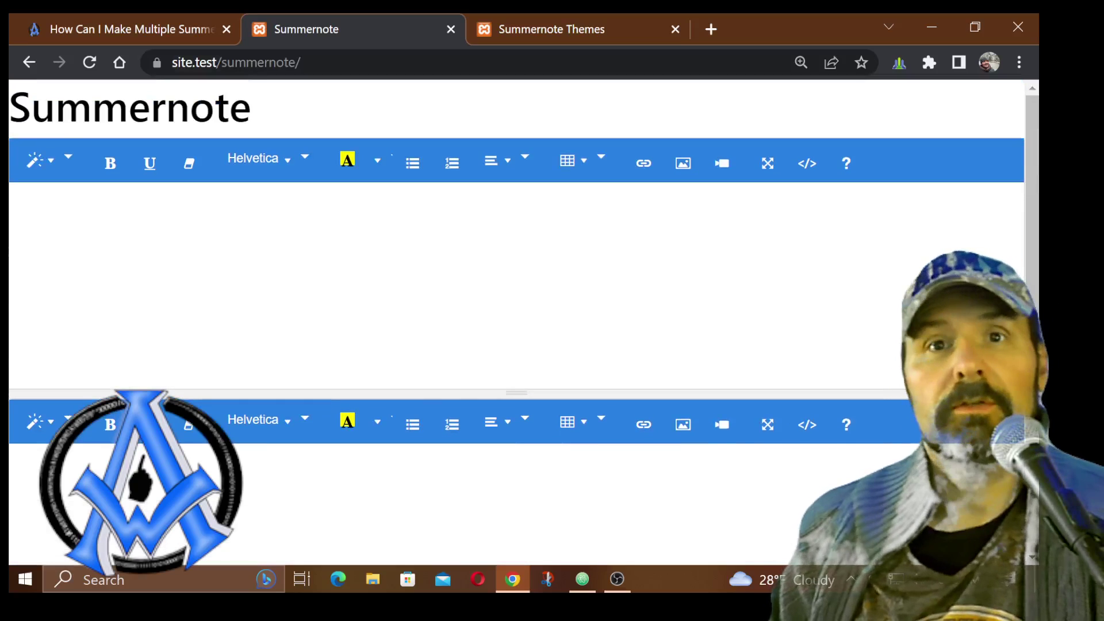
{"action": "key", "text": "alt+Tab"}
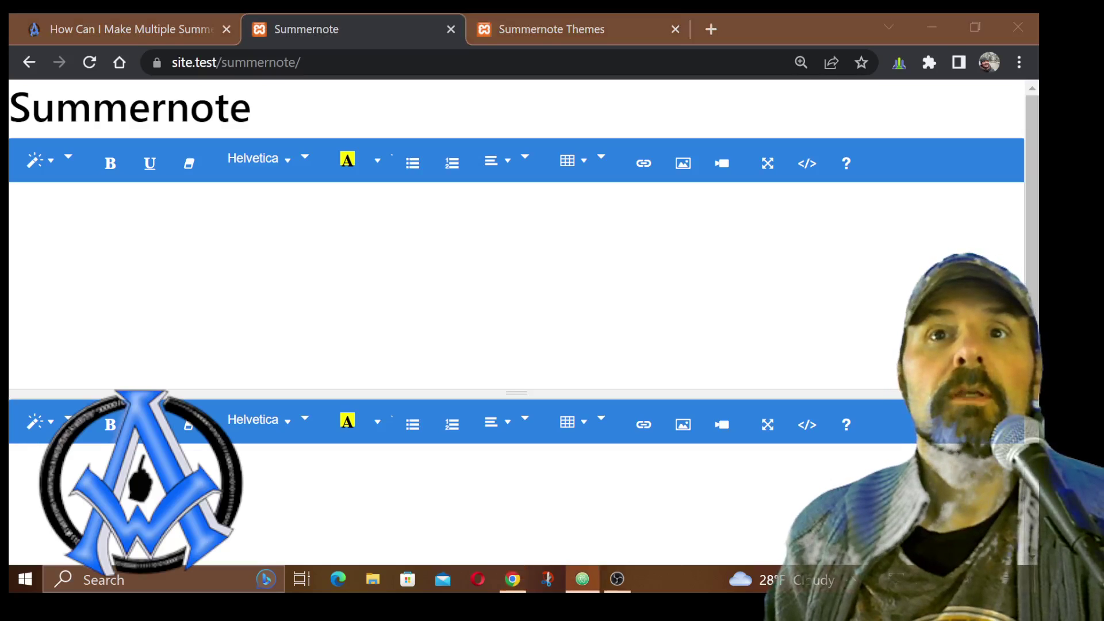
{"action": "left_click_drag", "start_coordinate": [630, 242], "coordinate": [495, 17]}
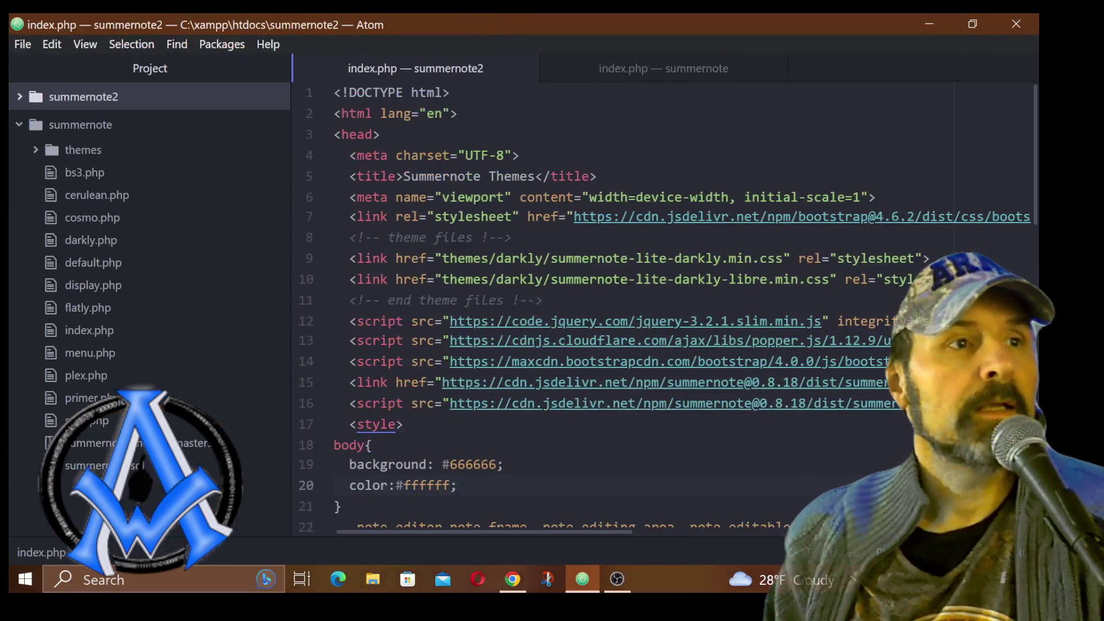
{"action": "left_click_drag", "start_coordinate": [560, 22], "coordinate": [949, 345]}
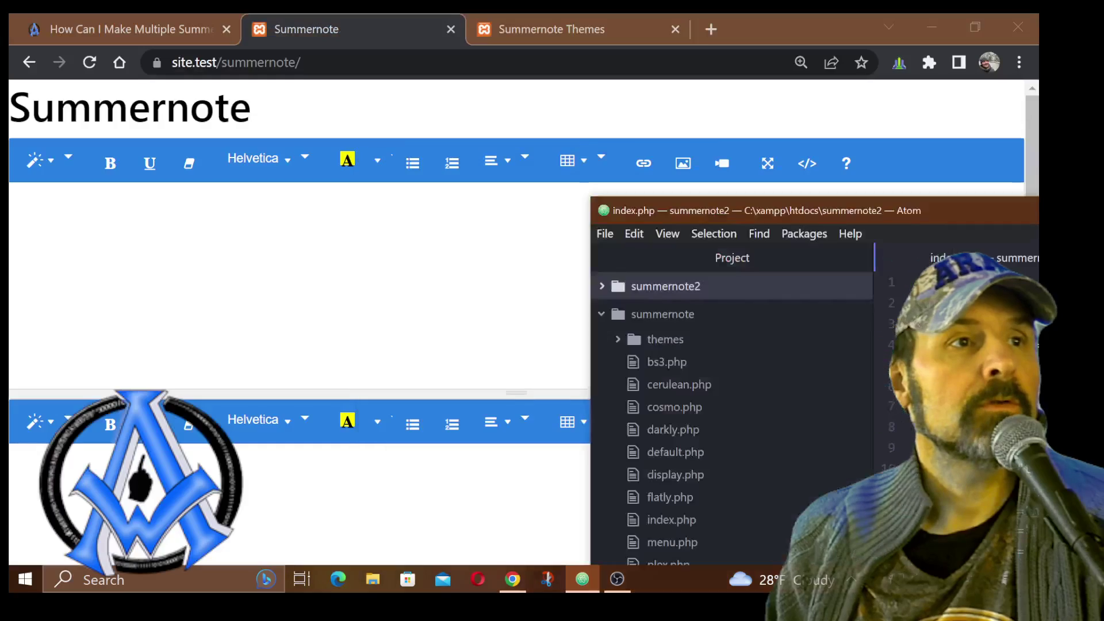
{"action": "left_click", "coordinate": [587, 29]}
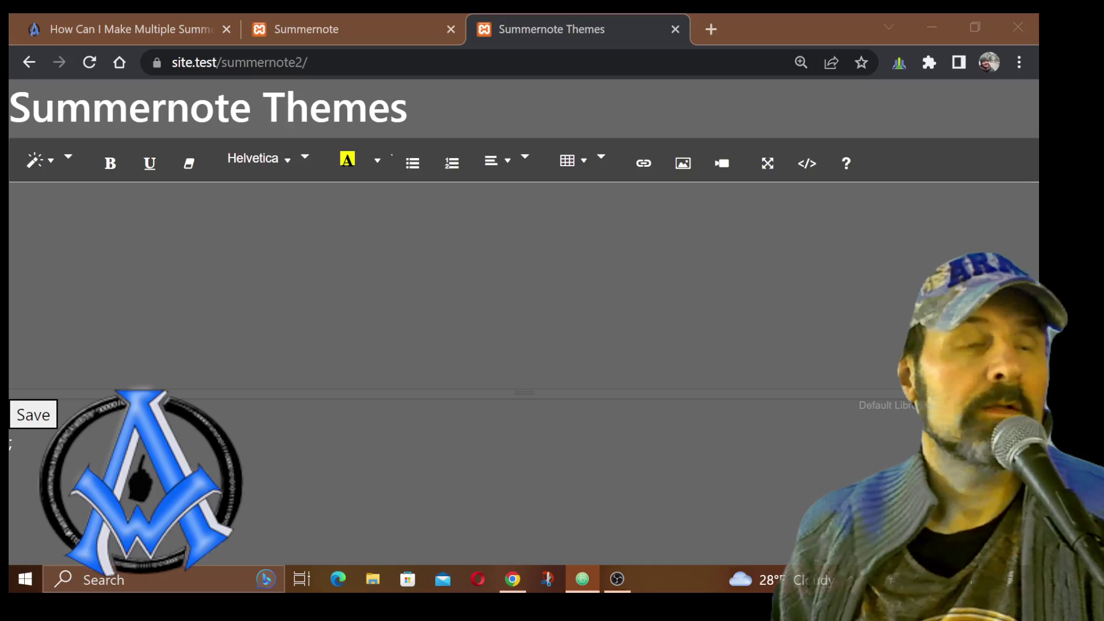
{"action": "key", "text": "alt+Tab"}
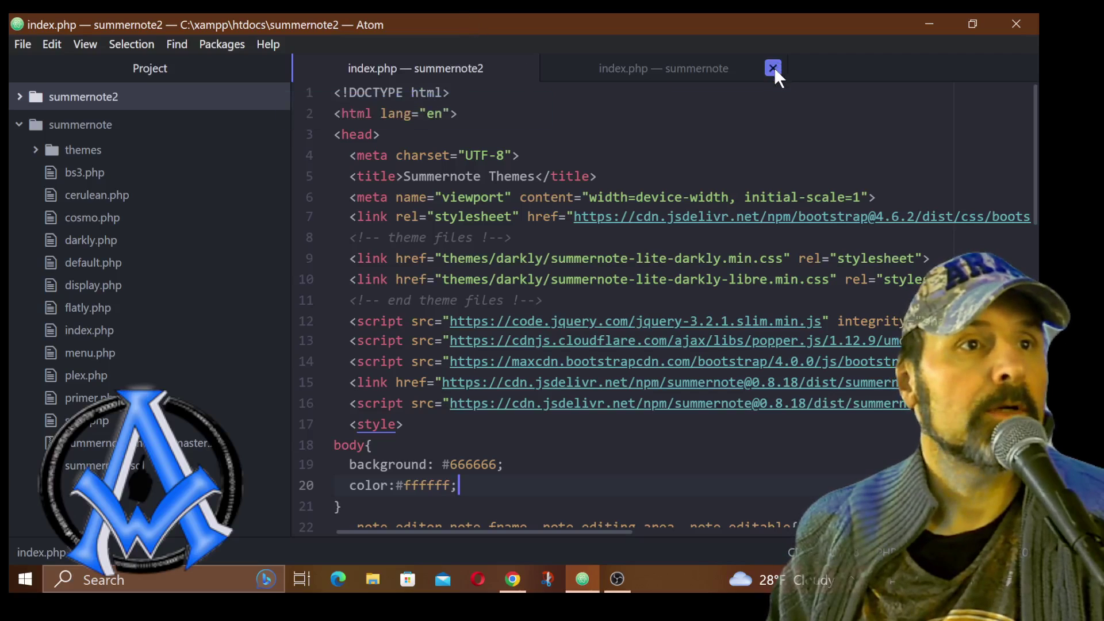
Close the other project's index.php and copy the textarea line 32
{"action": "left_click", "coordinate": [774, 68]}
{"action": "scroll", "coordinate": [604, 302], "scroll_direction": "down", "scroll_amount": 4}
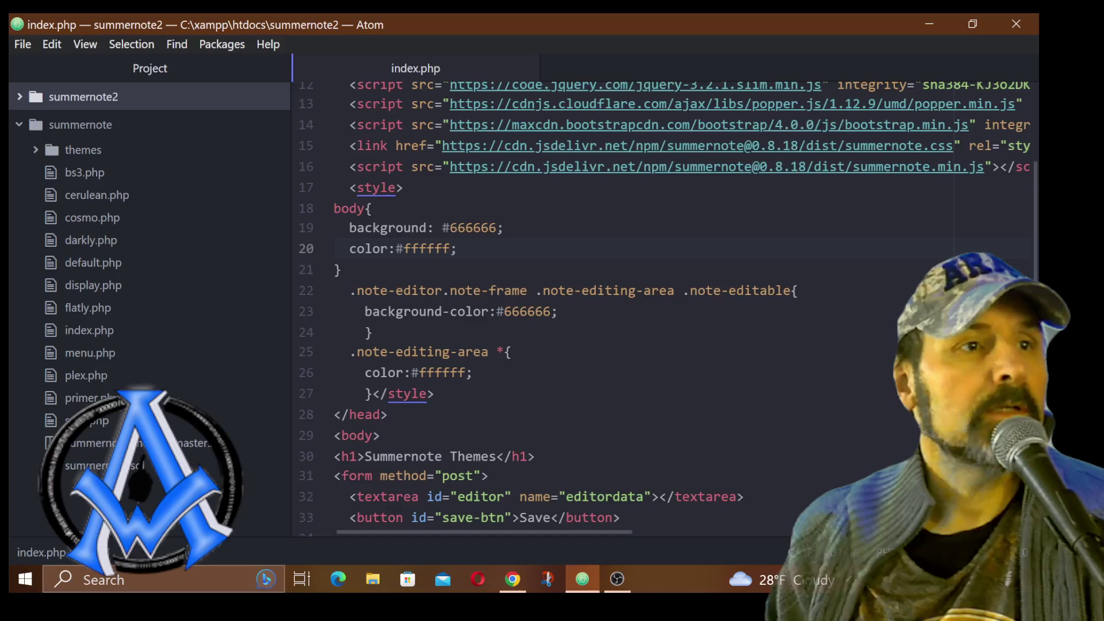
{"action": "scroll", "coordinate": [604, 302], "scroll_direction": "down", "scroll_amount": 5}
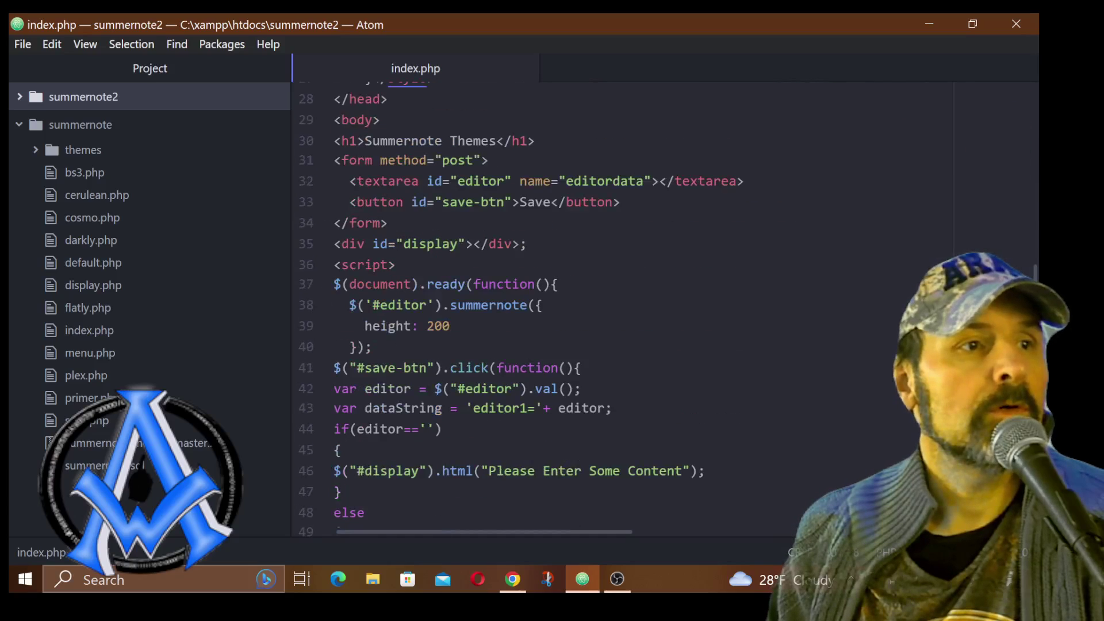
{"action": "left_click", "coordinate": [366, 181]}
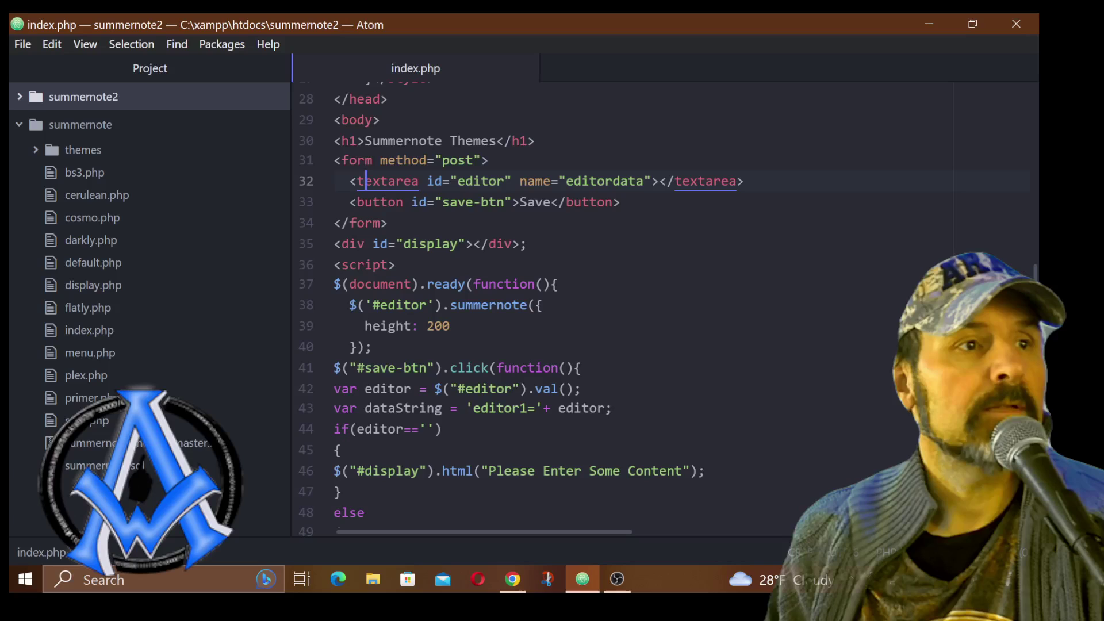
{"action": "left_click", "coordinate": [299, 183]}
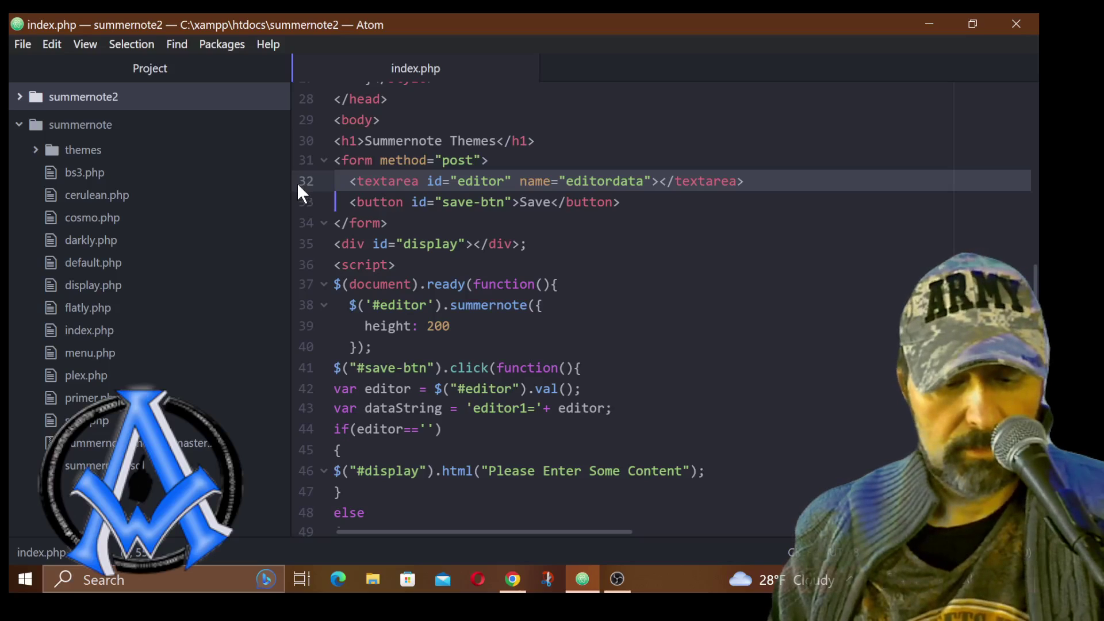
{"action": "key", "text": "ctrl+c"}
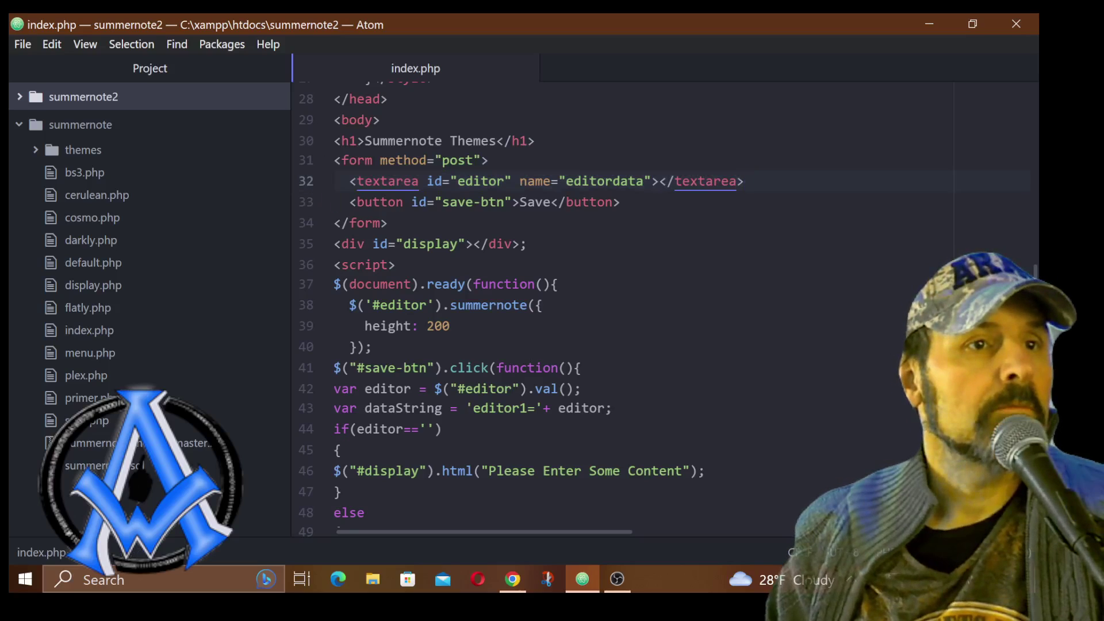
Paste the copied textarea as line 33 and go to its id to rename it 'editor2'
{"action": "key", "text": "Return"}
{"action": "key", "text": "Up"}
{"action": "key", "text": "ctrl+v"}
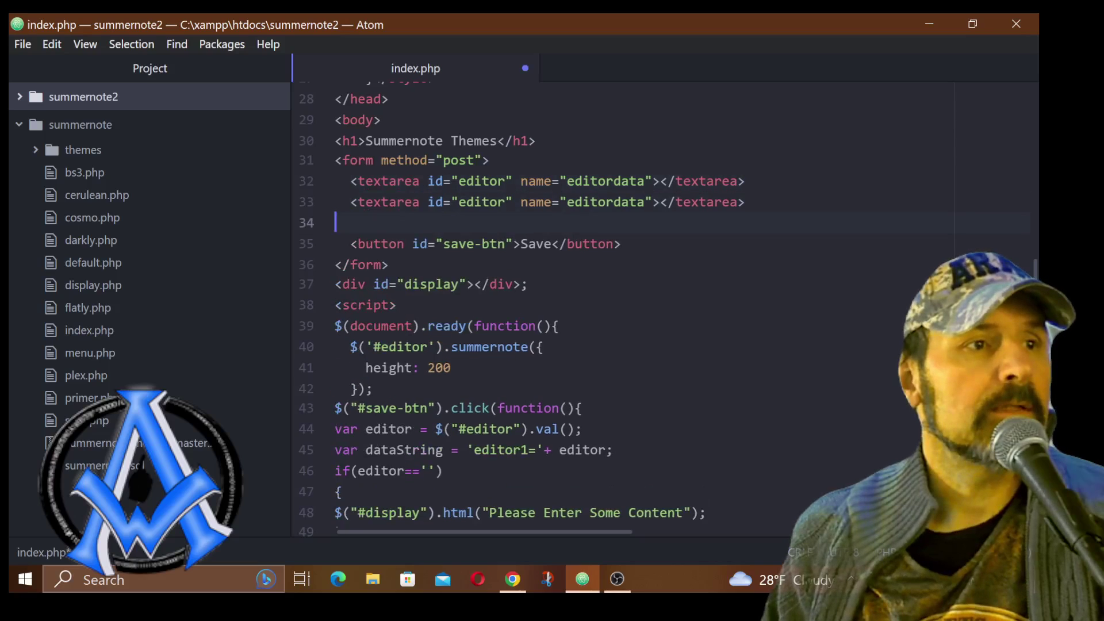
{"action": "key", "text": "BackSpace"}
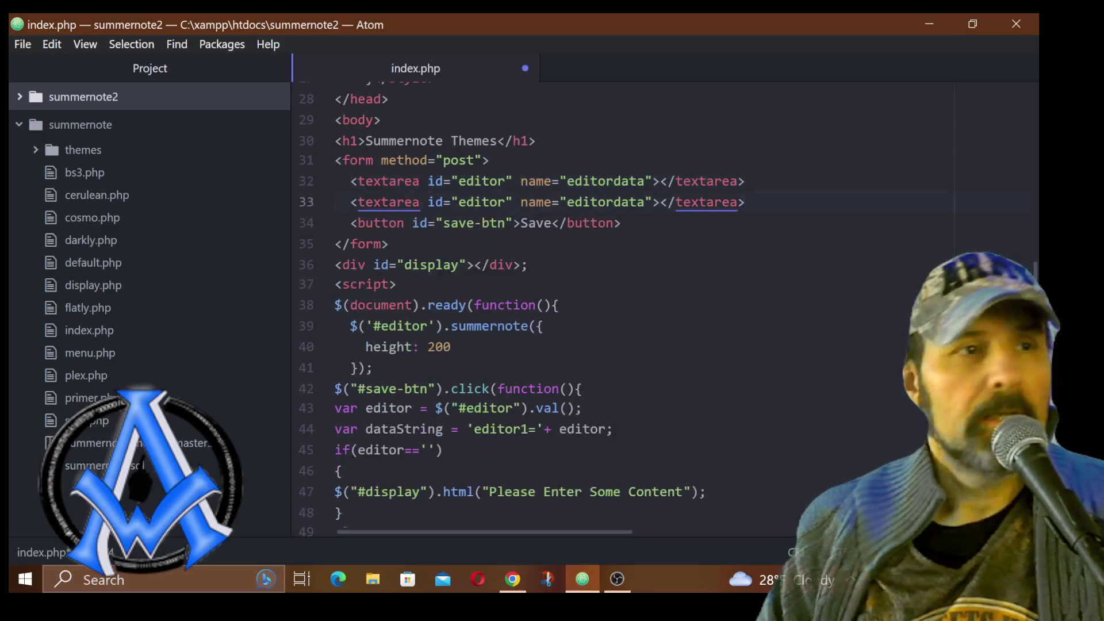
{"action": "double_click", "coordinate": [481, 182]}
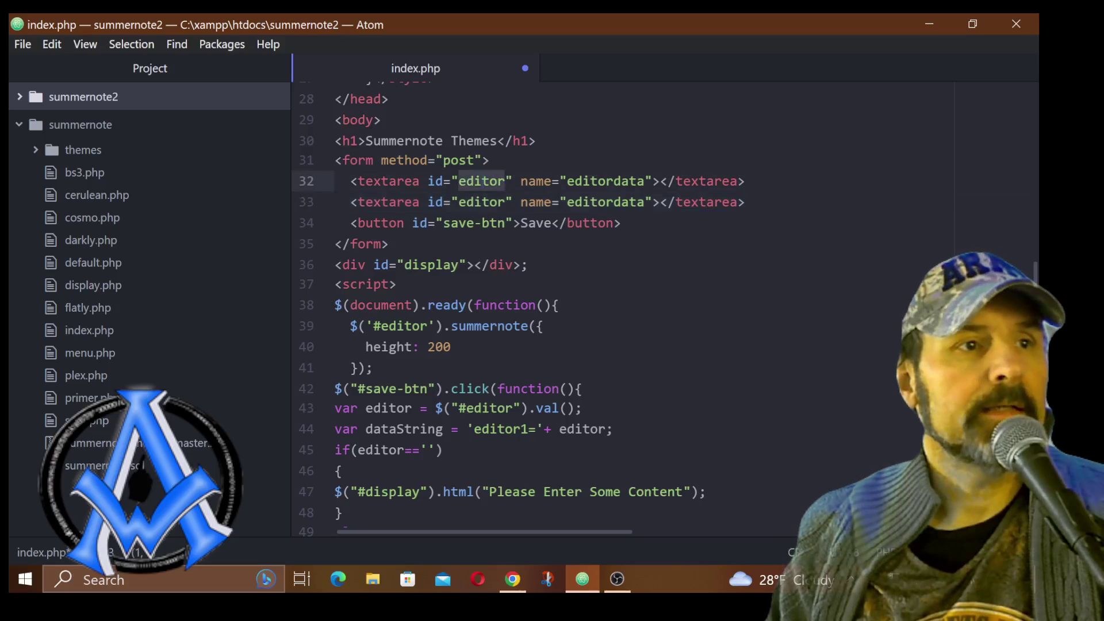
{"action": "key", "text": "Down"}
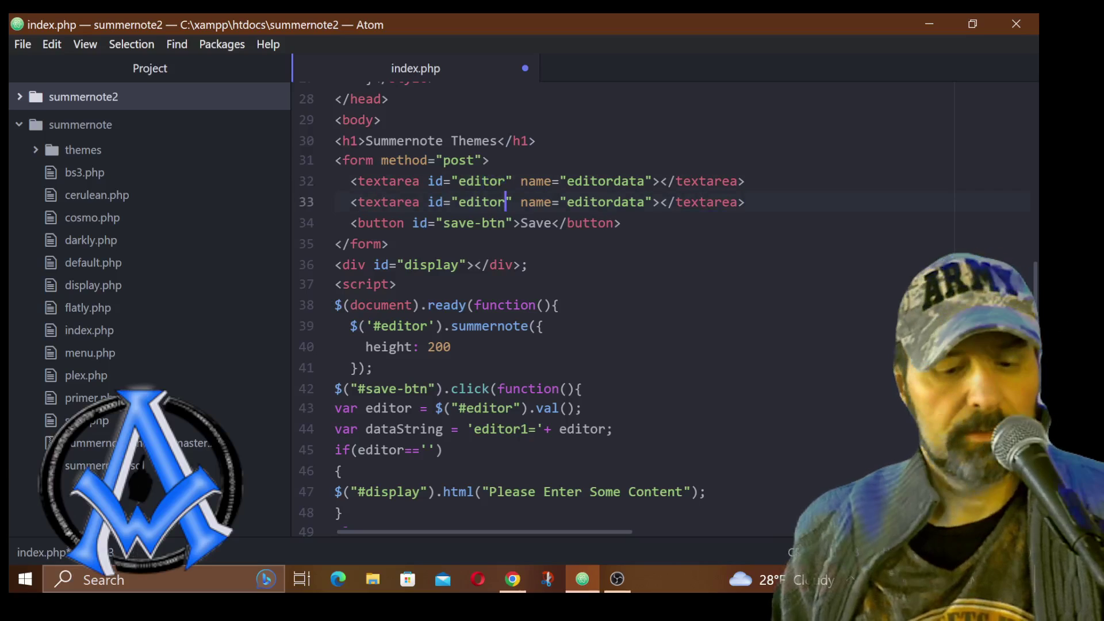
{"action": "type", "text": "2"}
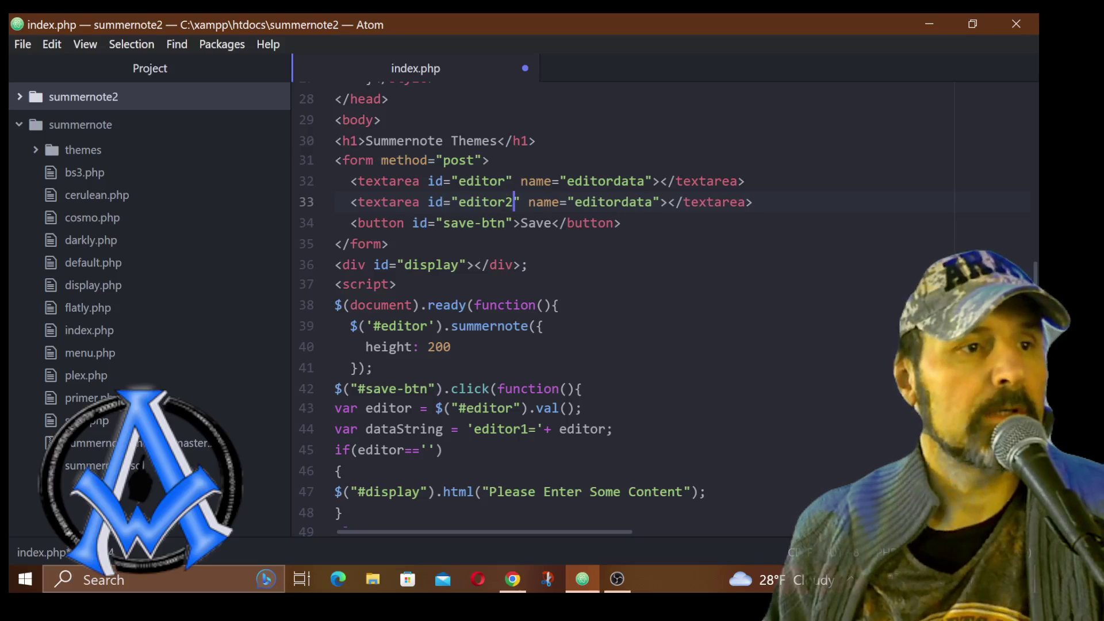
Duplicate the $('#editor').summernote block and aim the copy at '#editor2' with height 200
{"action": "left_click", "coordinate": [398, 347]}
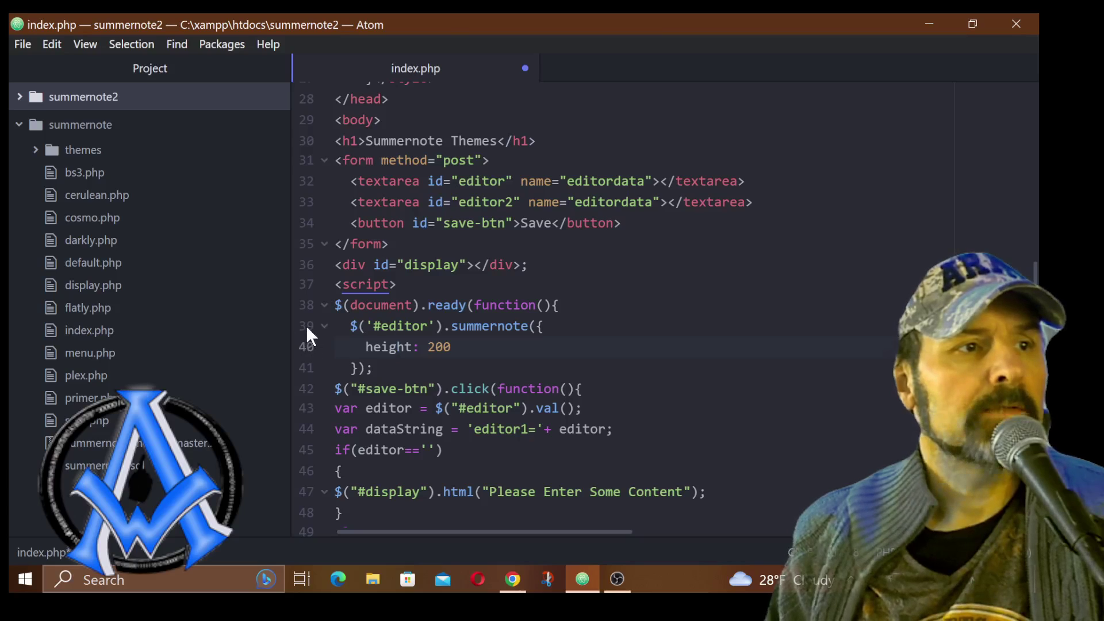
{"action": "left_click_drag", "start_coordinate": [307, 325], "coordinate": [304, 367]}
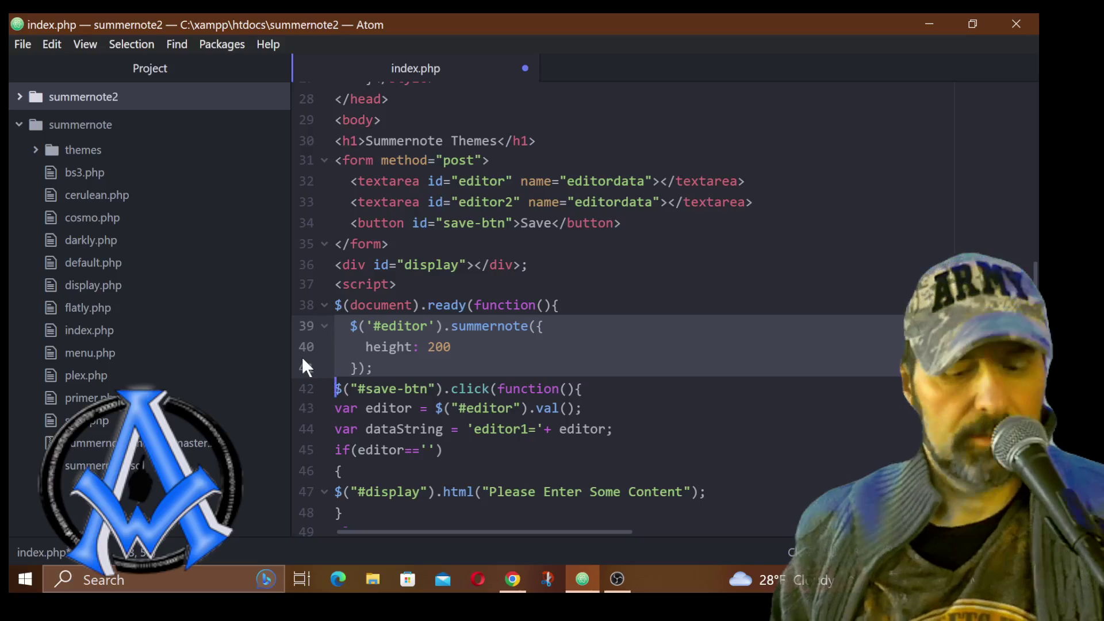
{"action": "key", "text": "ctrl+c"}
{"action": "key", "text": "Right"}
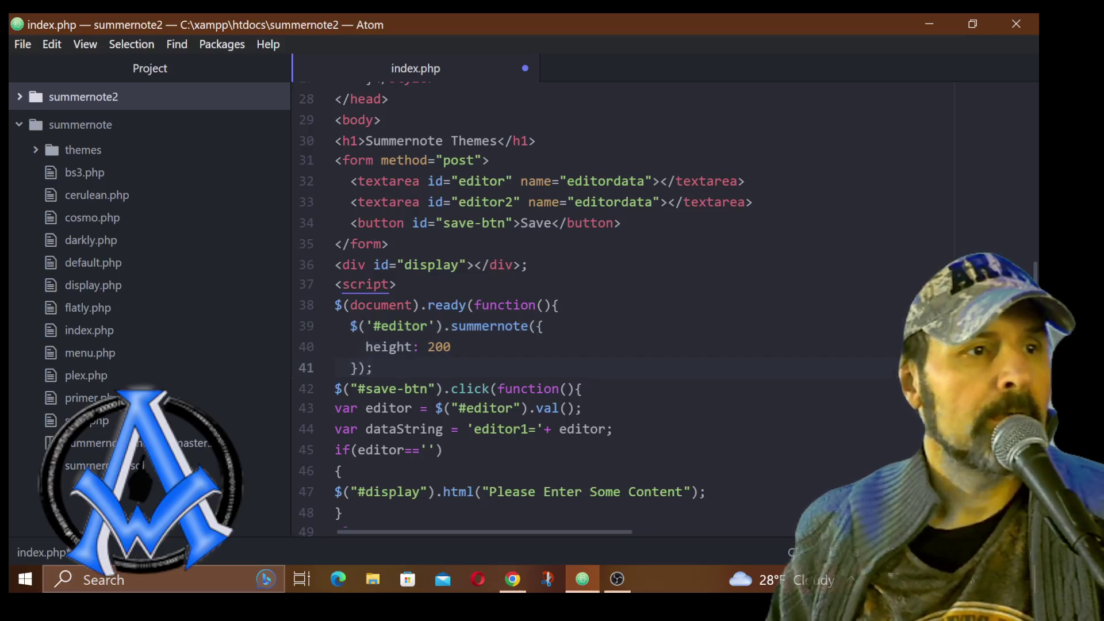
{"action": "key", "text": "Return"}
{"action": "key", "text": "ctrl+v"}
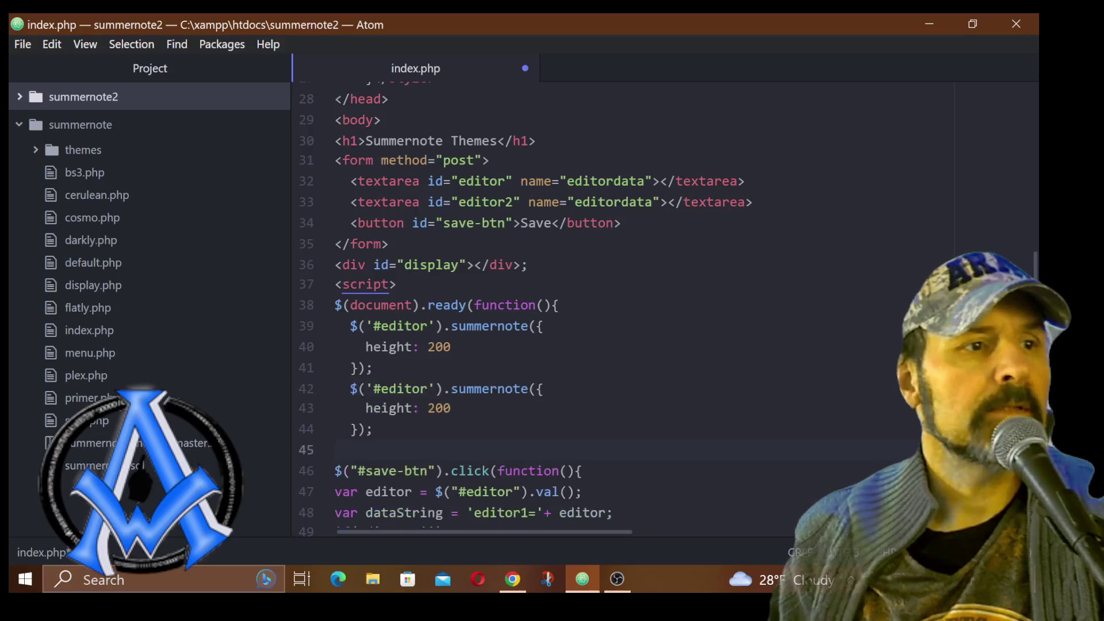
{"action": "left_click", "coordinate": [429, 388]}
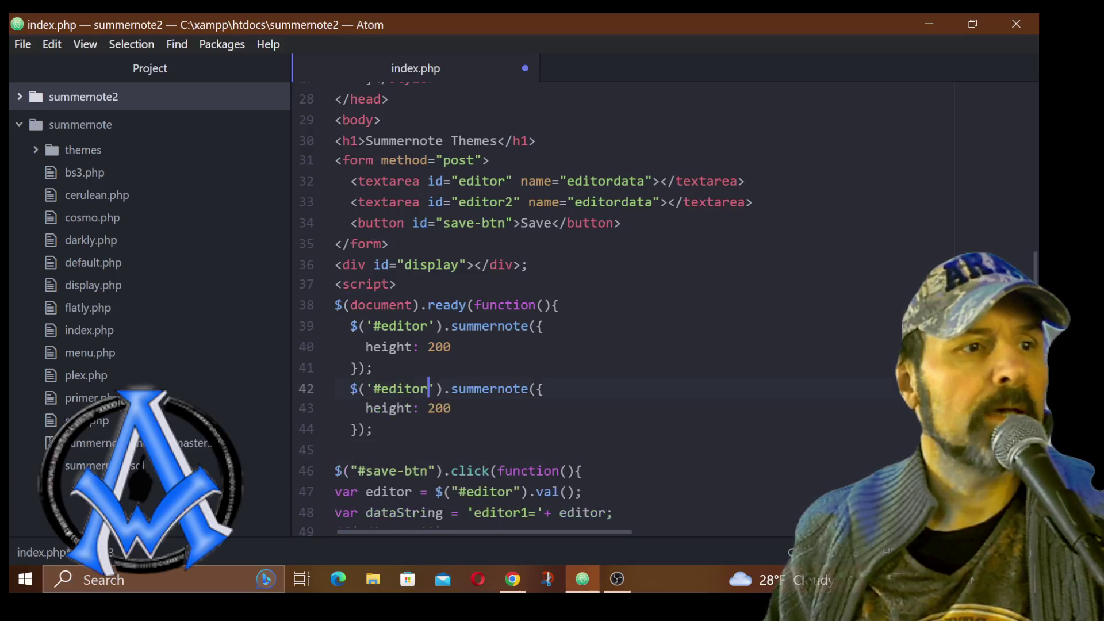
{"action": "type", "text": "2"}
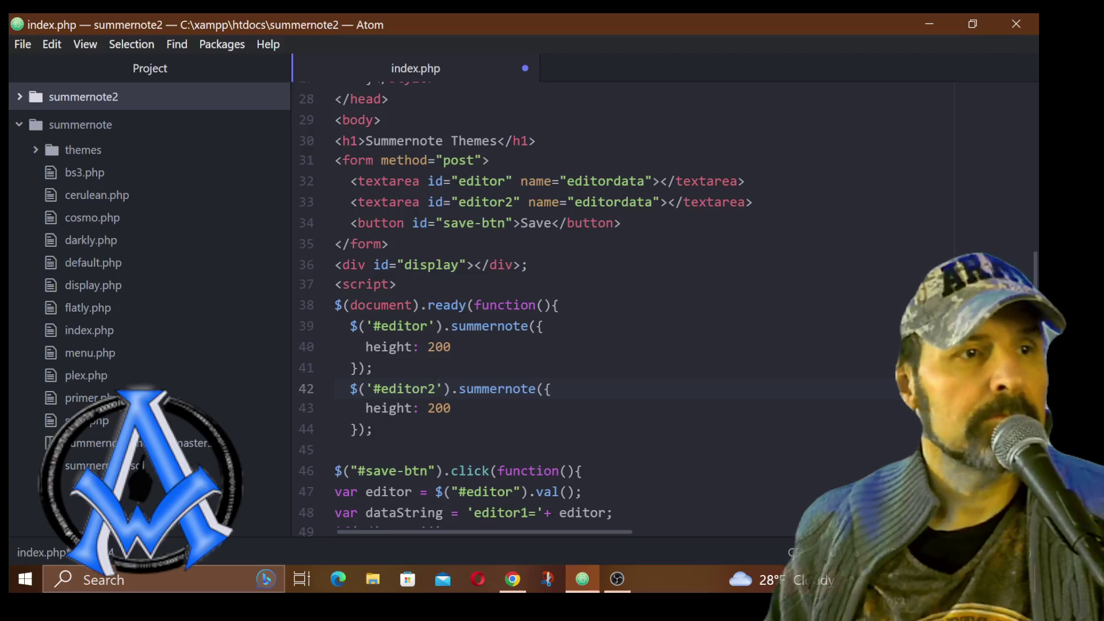
{"action": "left_click", "coordinate": [303, 345]}
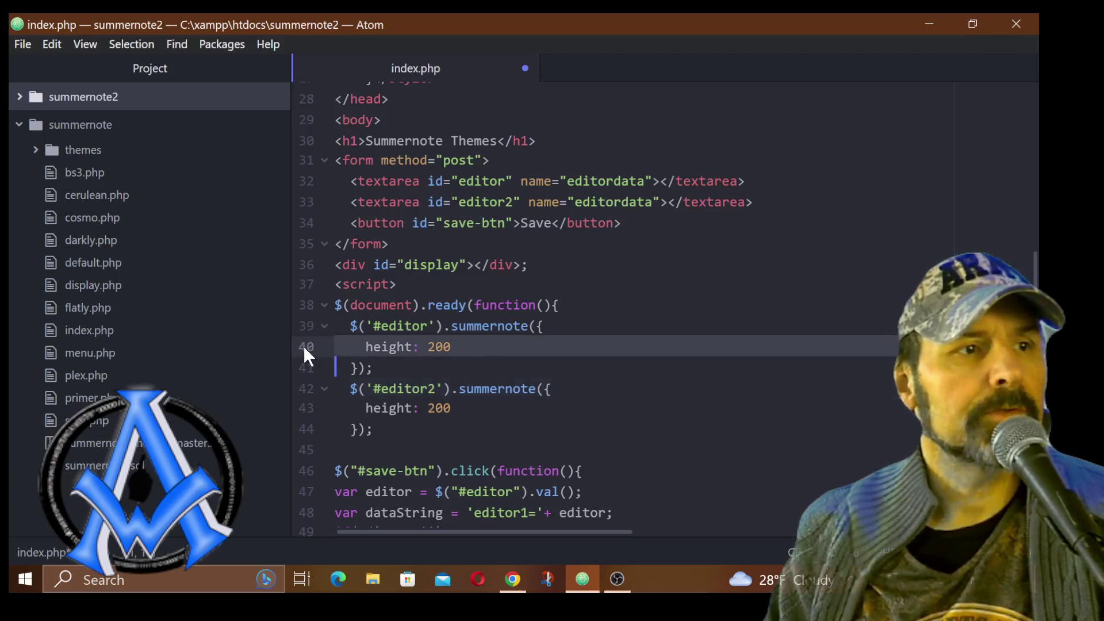
{"action": "left_click", "coordinate": [315, 410]}
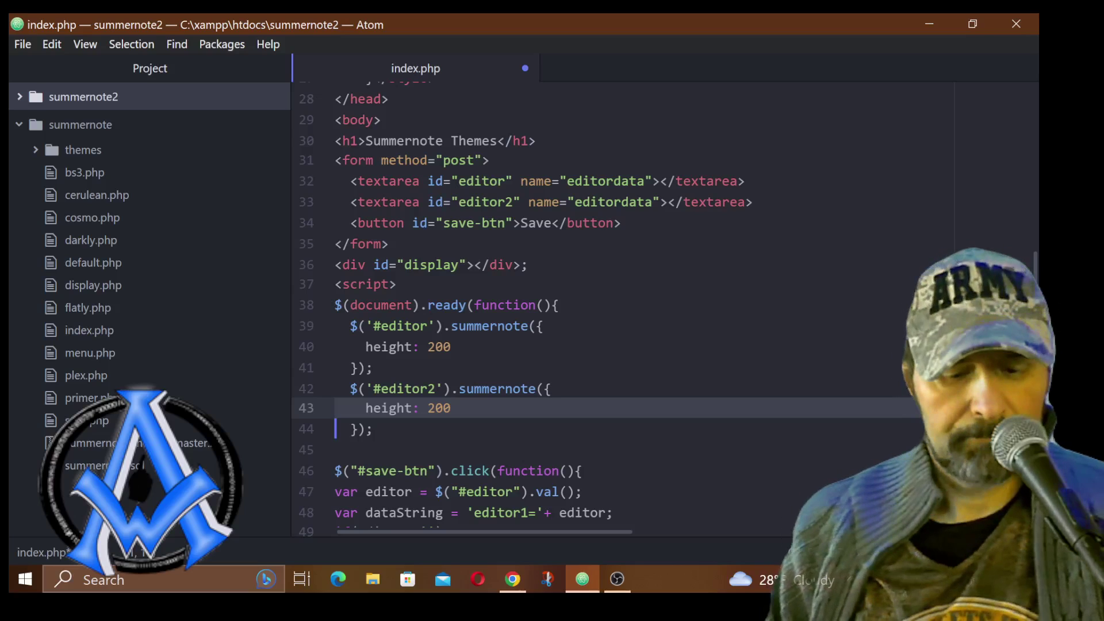
Reload the Summernote Themes page in Chrome with F5 to load the code changes
{"action": "left_click", "coordinate": [603, 21]}
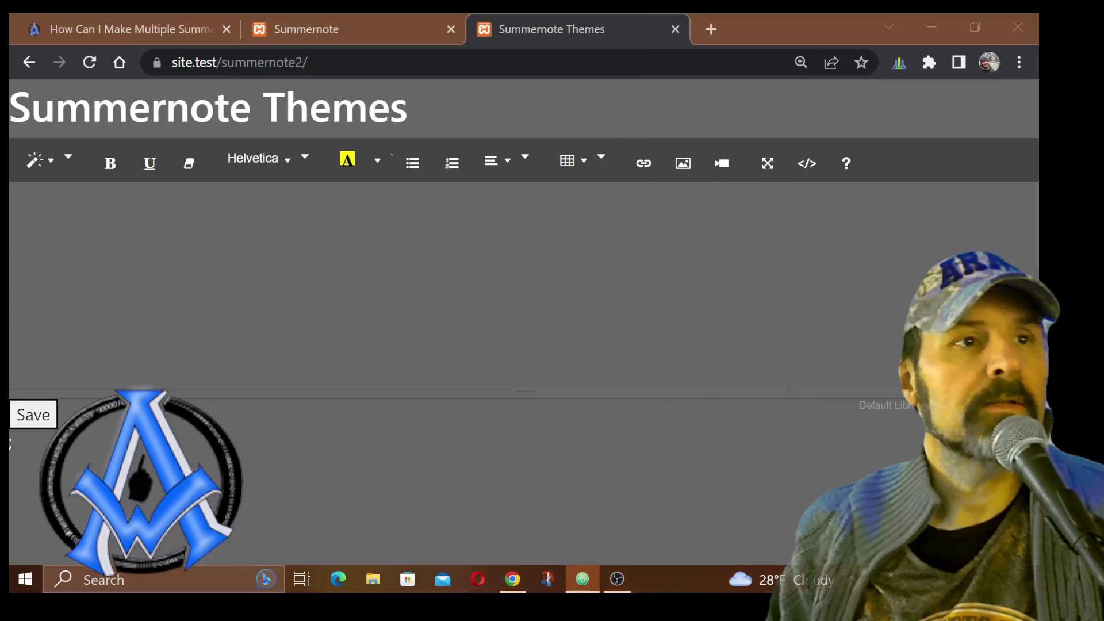
{"action": "left_click", "coordinate": [413, 458]}
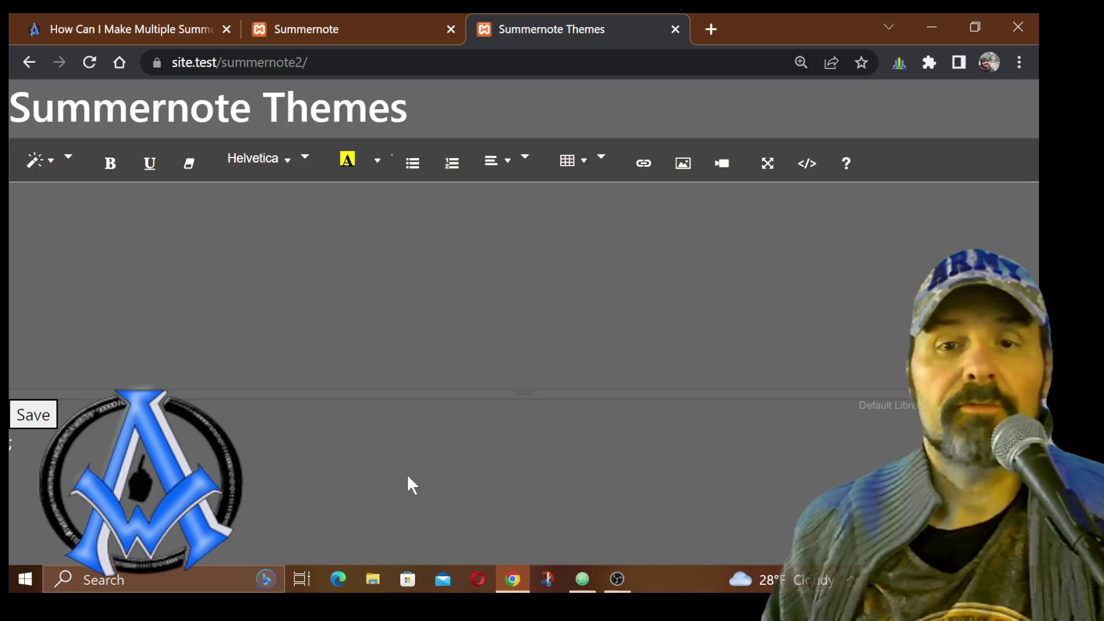
{"action": "key", "text": "F5"}
{"action": "scroll", "coordinate": [406, 474], "scroll_direction": "down", "scroll_amount": 2}
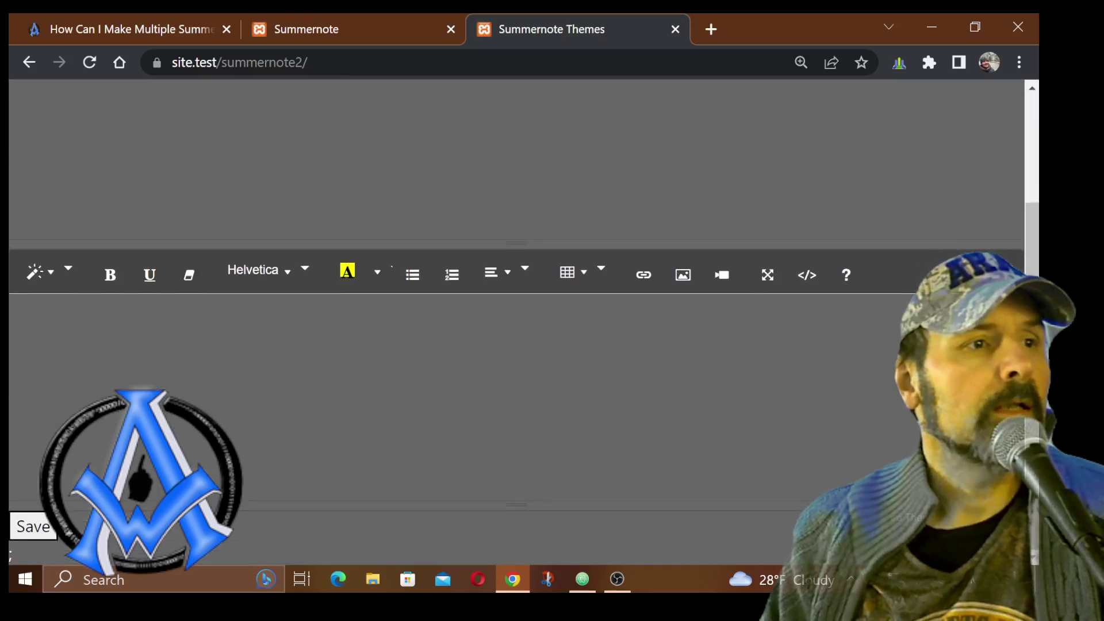
{"action": "scroll", "coordinate": [518, 345], "scroll_direction": "up", "scroll_amount": 3}
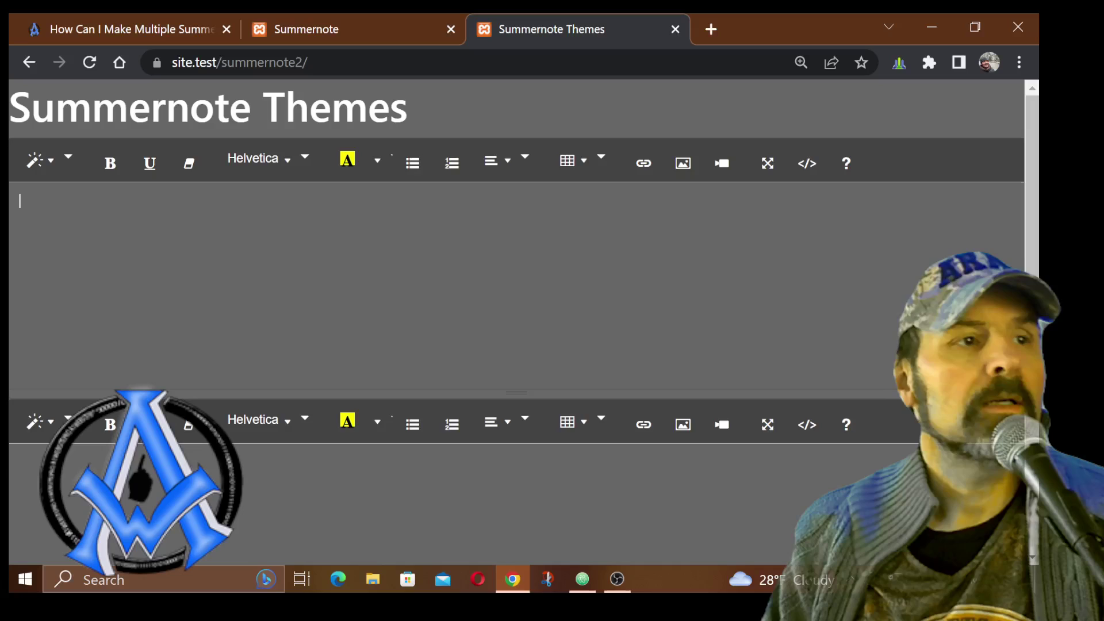
Bring the Atom window with index.php in front and move it to the screen's top
{"action": "left_click", "coordinate": [582, 579]}
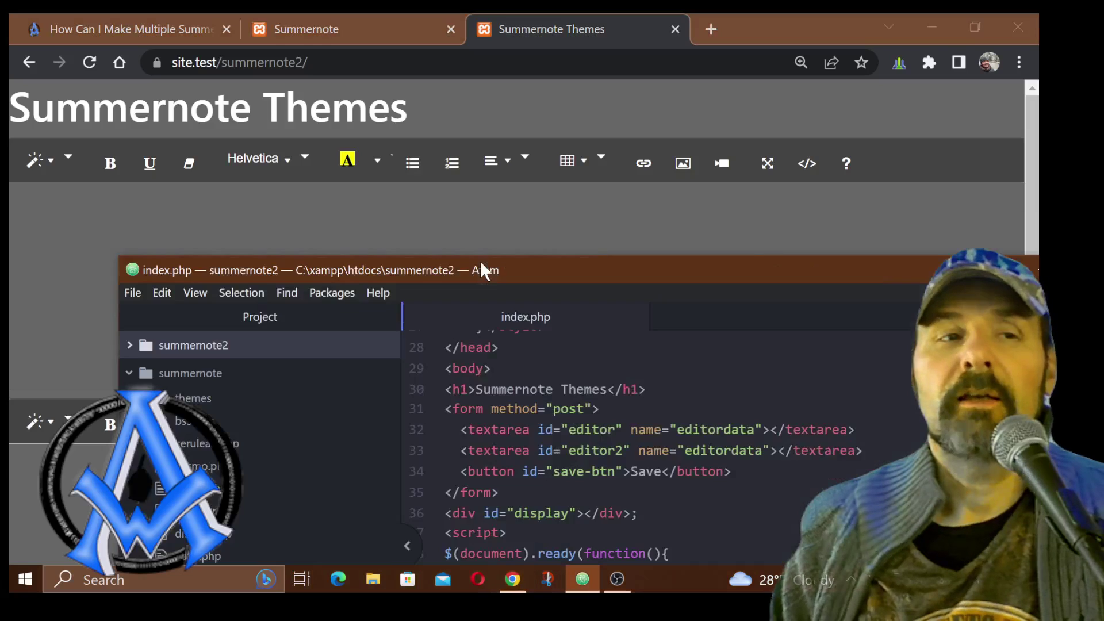
{"action": "left_click_drag", "start_coordinate": [480, 259], "coordinate": [454, 34]}
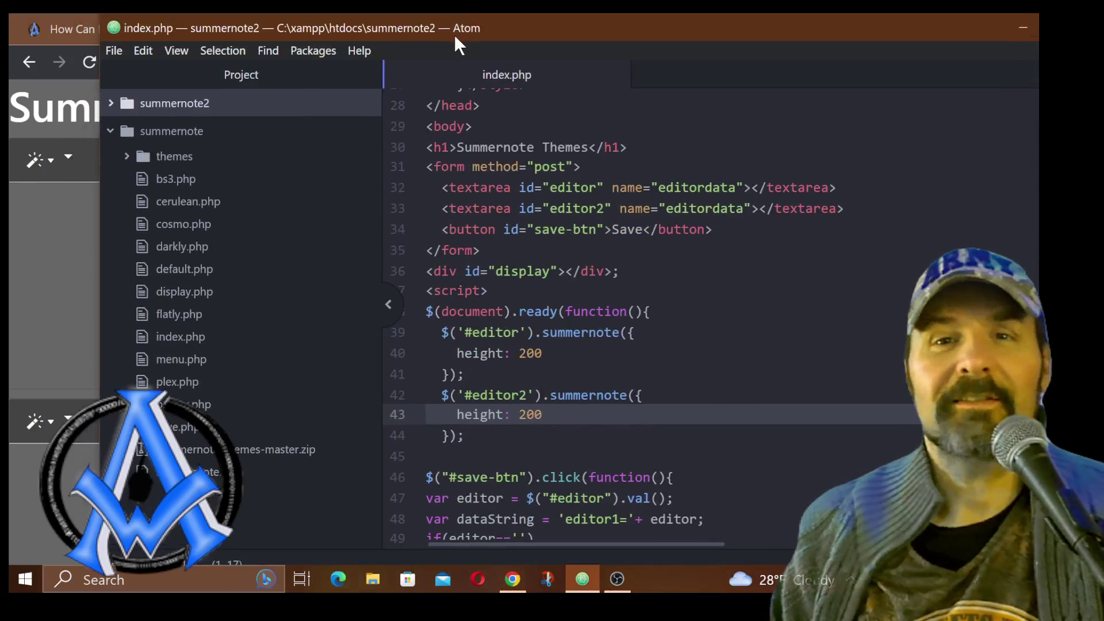